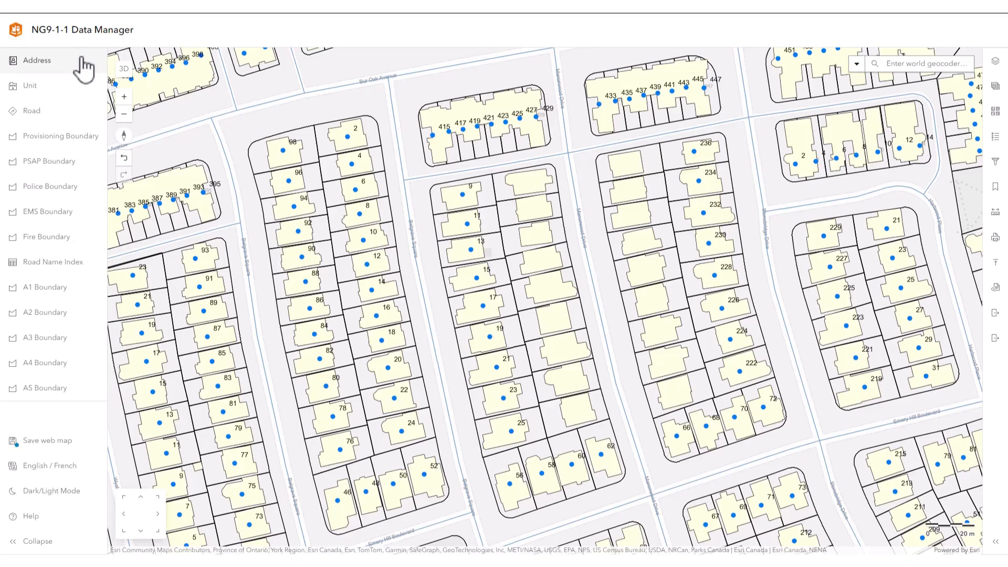
# Generate parcel centroid address points across the nine unaddressed parcels along the west side of Manorwood Drive
pyautogui.click(84, 67)
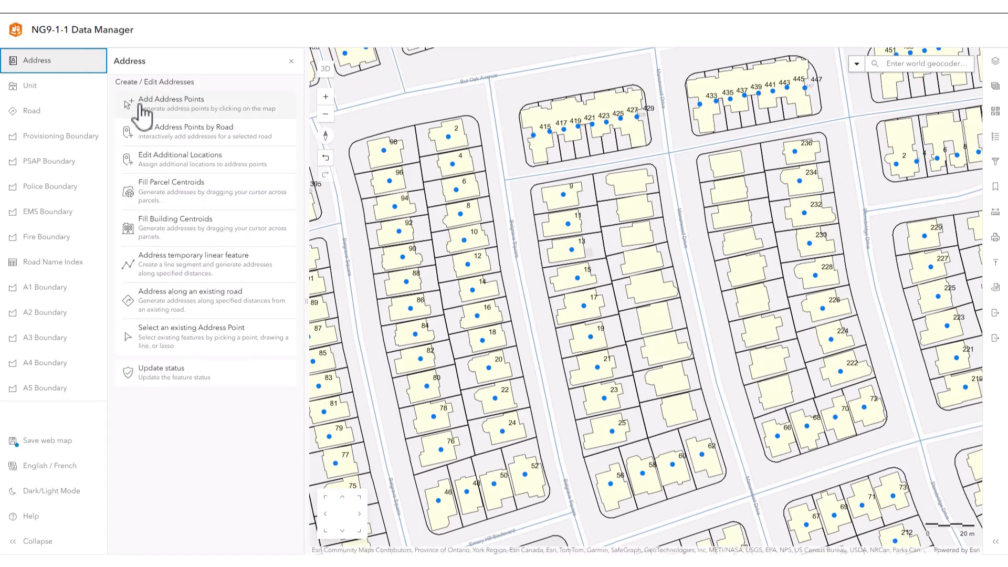
pyautogui.click(175, 192)
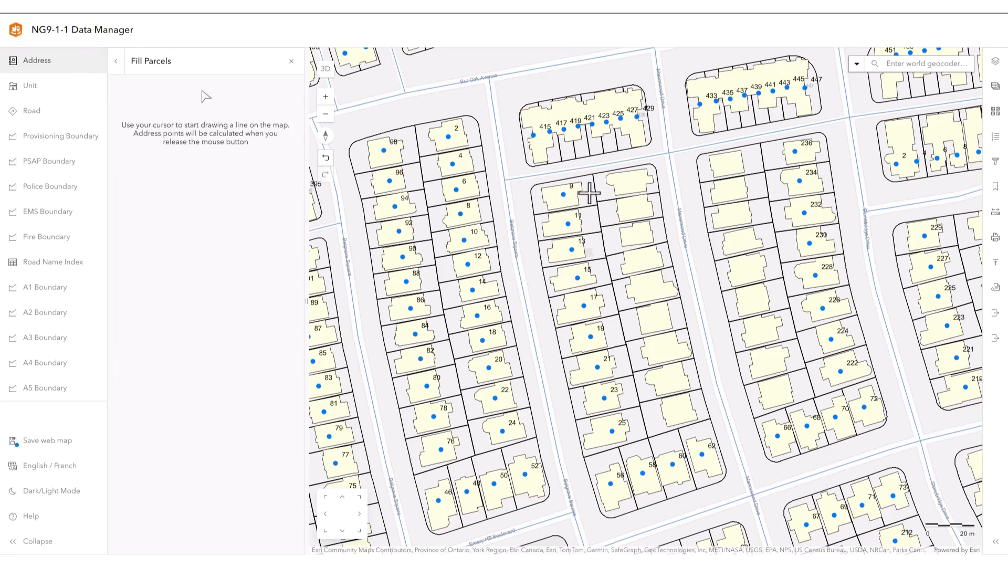
pyautogui.moveTo(627, 185)
pyautogui.mouseDown()
pyautogui.moveTo(650, 255)
pyautogui.moveTo(671, 418)
pyautogui.mouseUp()
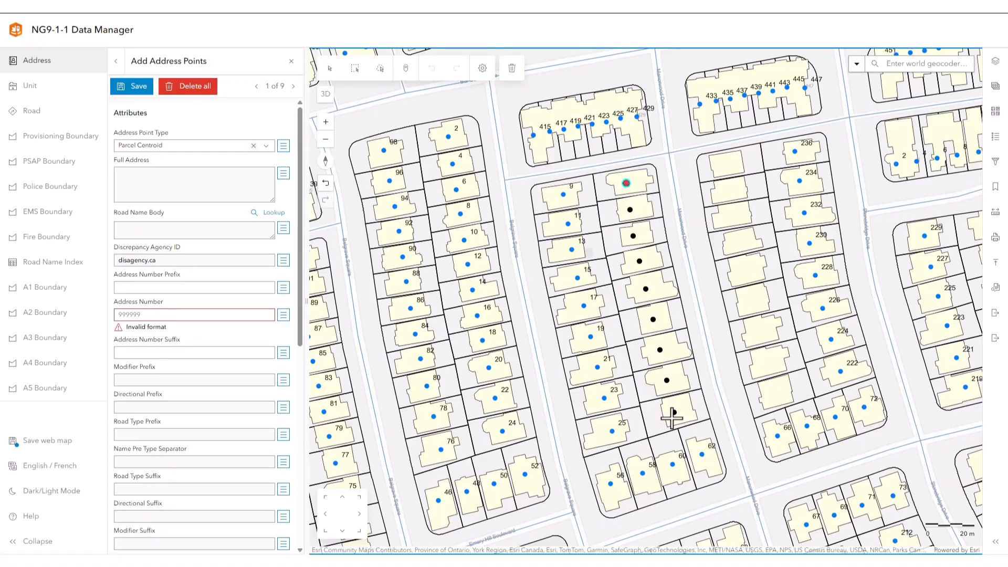
# Look up the road name using the Parcel source with a 60 m search radius and assign Manorwood Drive
pyautogui.click(268, 212)
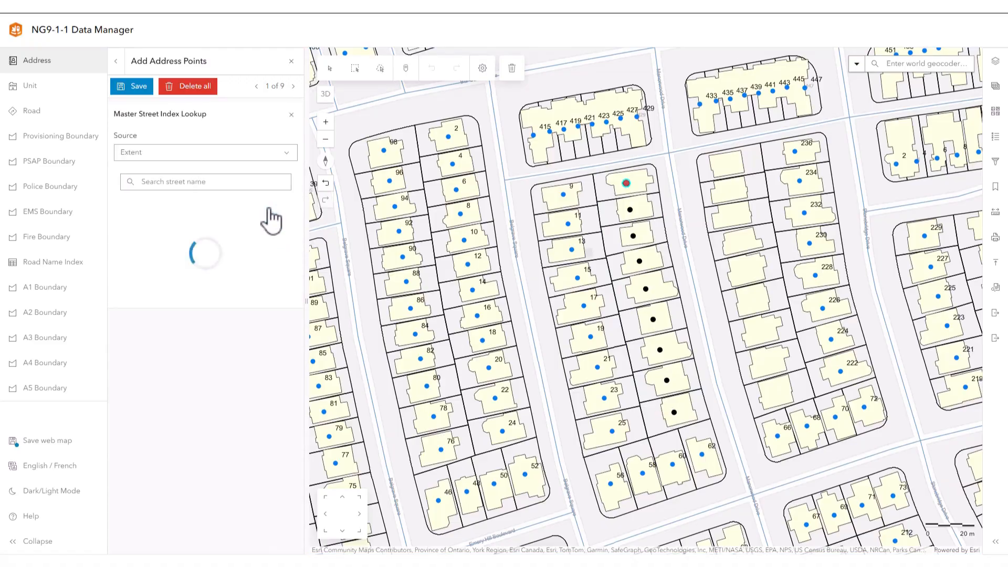
pyautogui.click(286, 153)
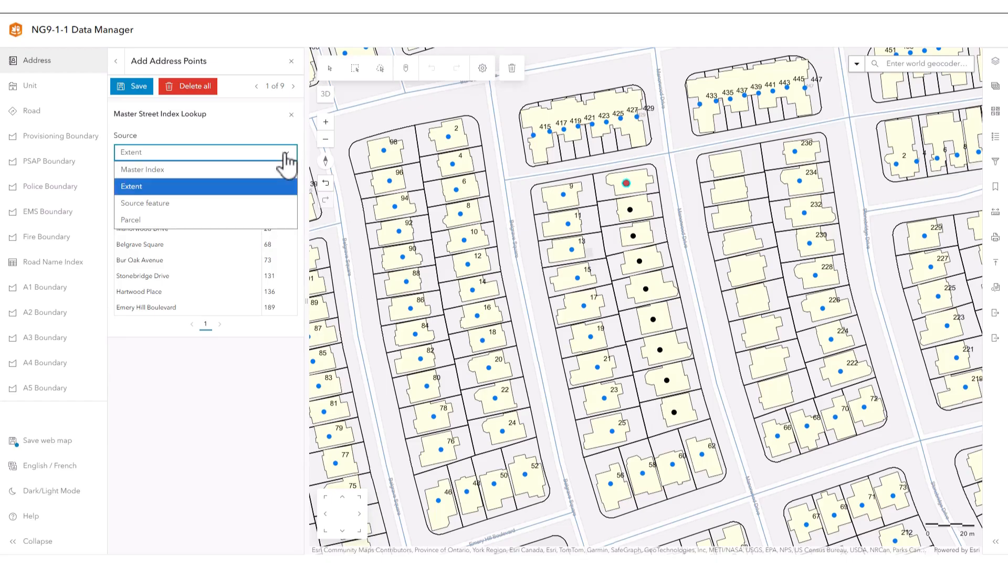
pyautogui.click(180, 219)
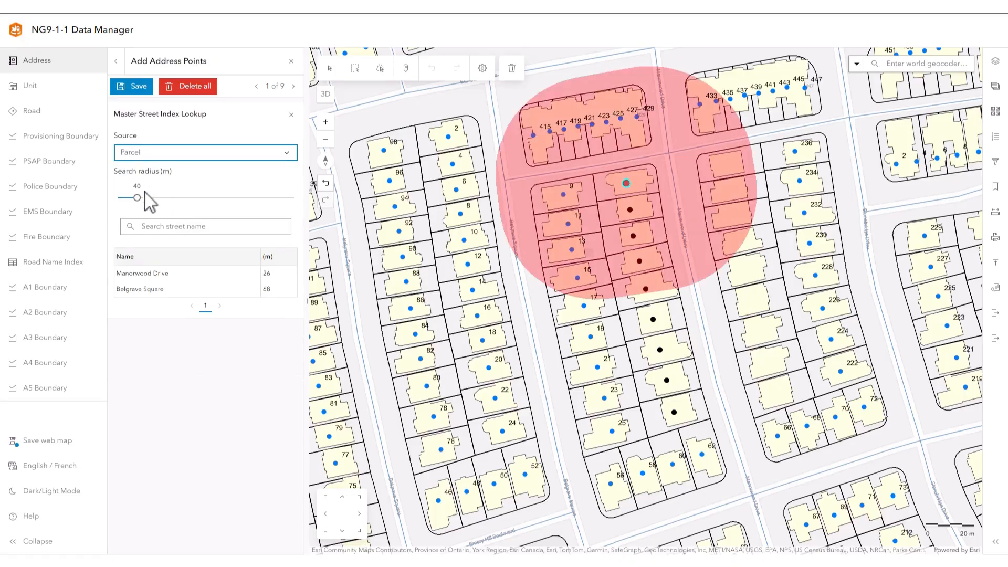
pyautogui.moveTo(137, 198); pyautogui.dragTo(163, 203)
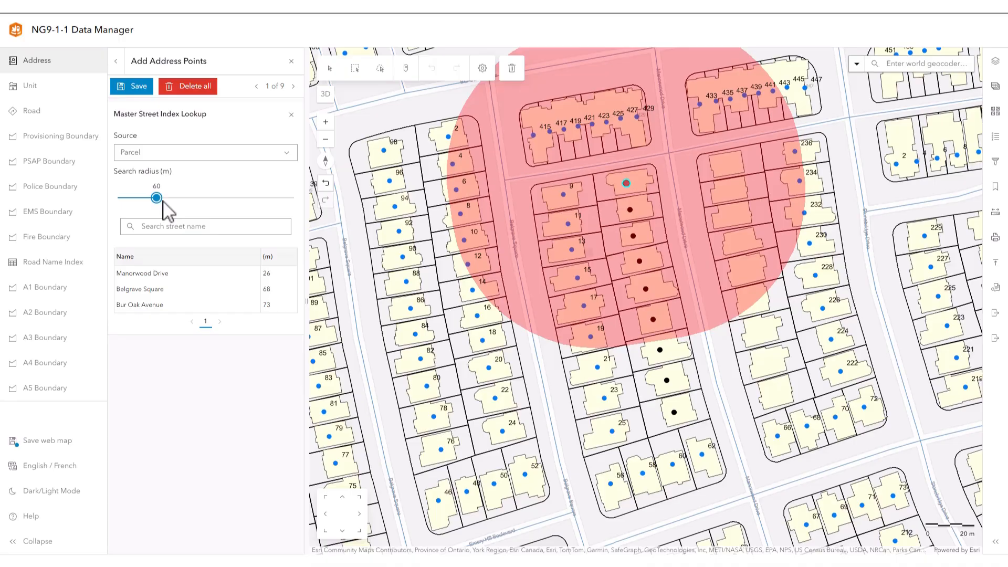
pyautogui.click(183, 275)
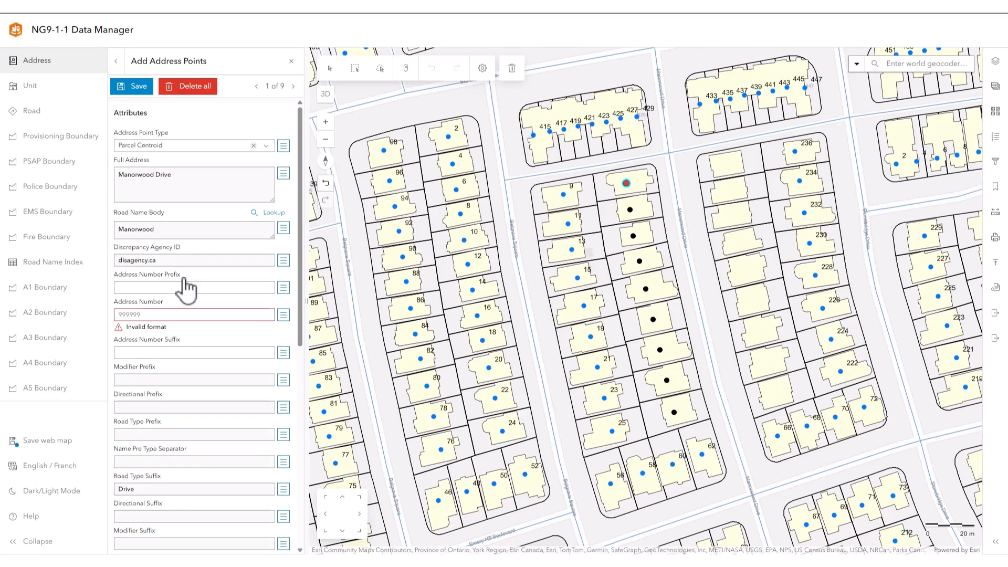
# Fill the new points' address numbers in sequence, starting at 7 with a step of 2
pyautogui.click(284, 315)
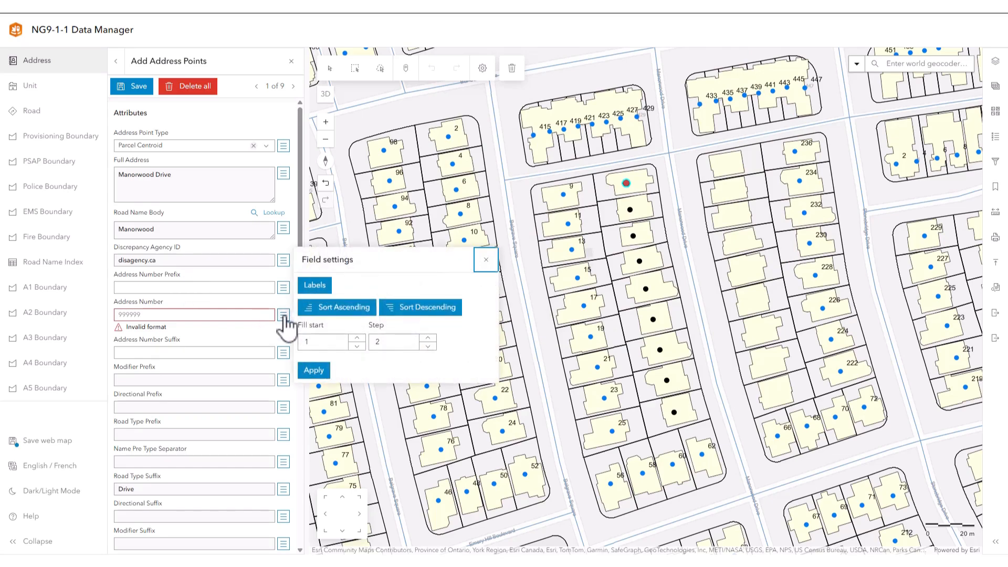
pyautogui.moveTo(313, 342); pyautogui.dragTo(297, 345)
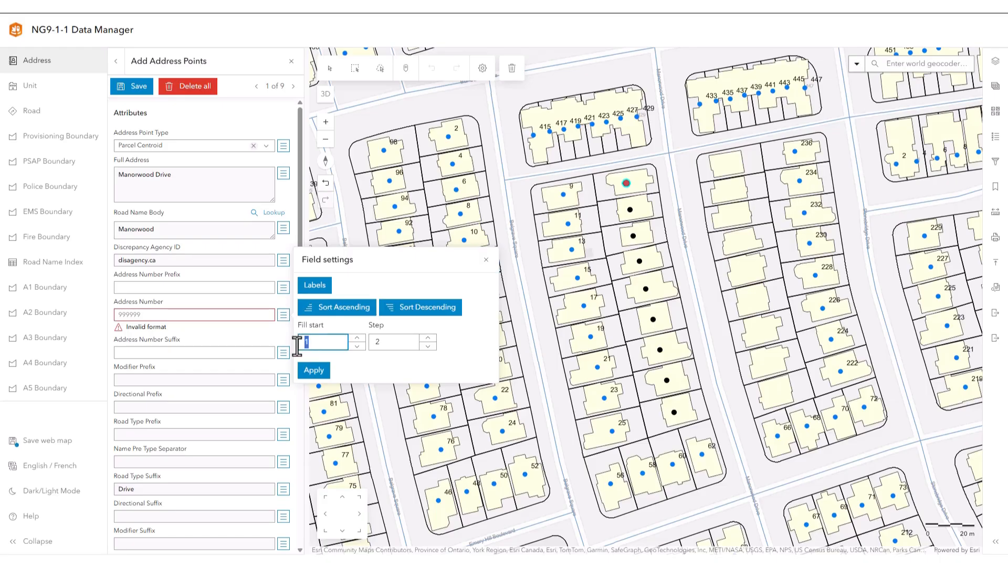
pyautogui.write('7')
pyautogui.click(310, 372)
# Enter the postal code for the new Manorwood Drive address point
pyautogui.scroll(-6, 241, 376)
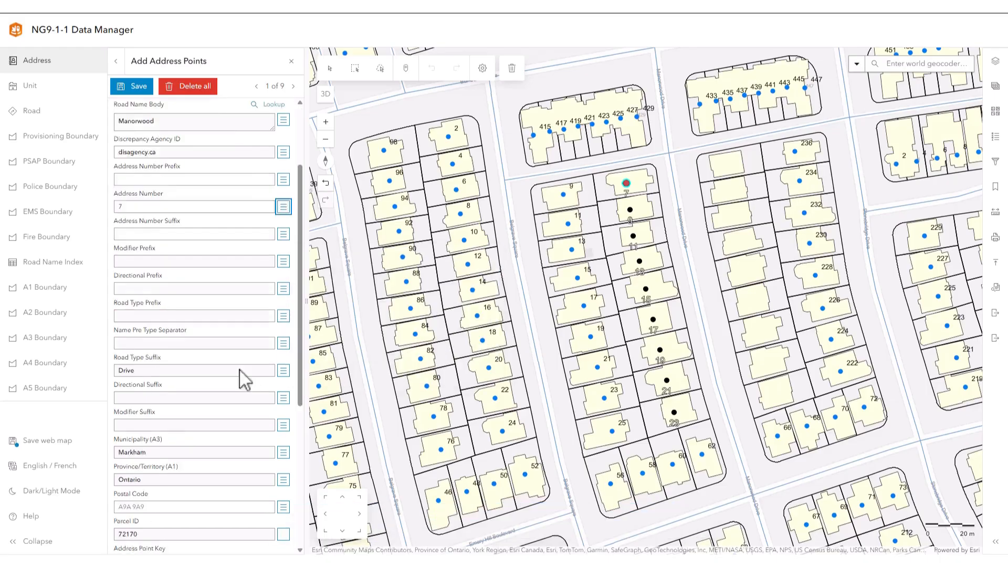
pyautogui.click(151, 300)
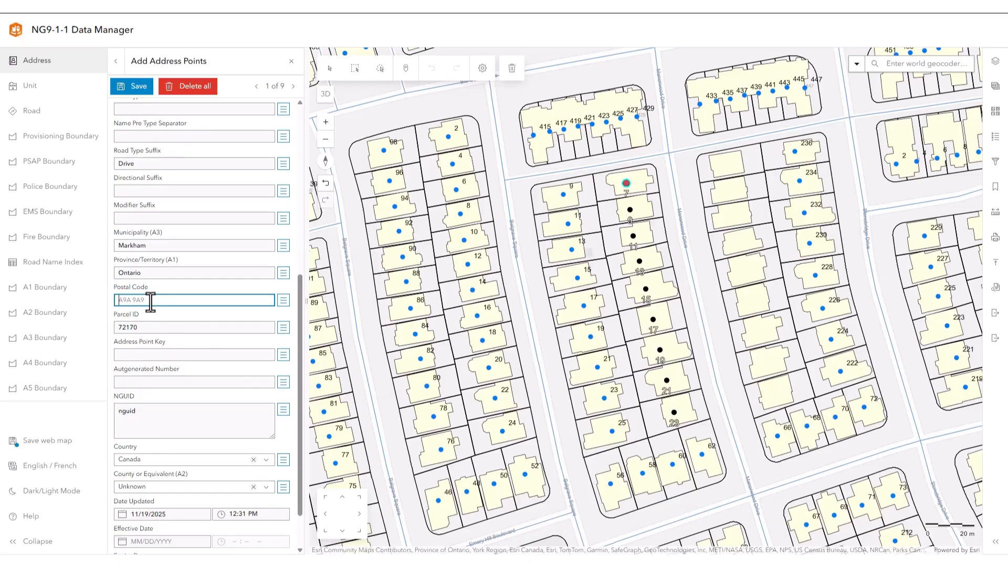
pyautogui.write('L1S 3Z9')
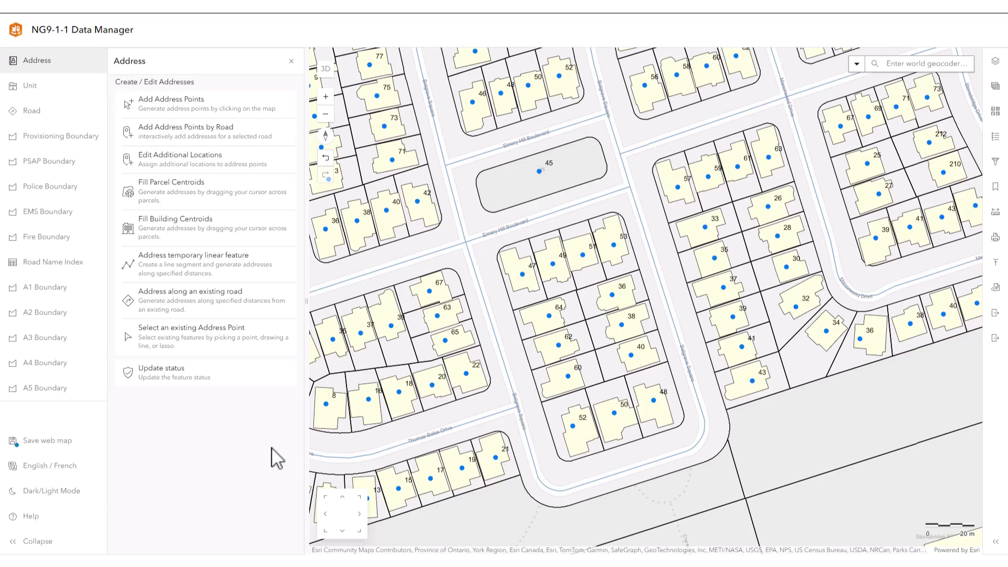
# Select the existing address points 47 to 53 on Emery Hill Boulevard using the Parcels selection method
pyautogui.click(215, 340)
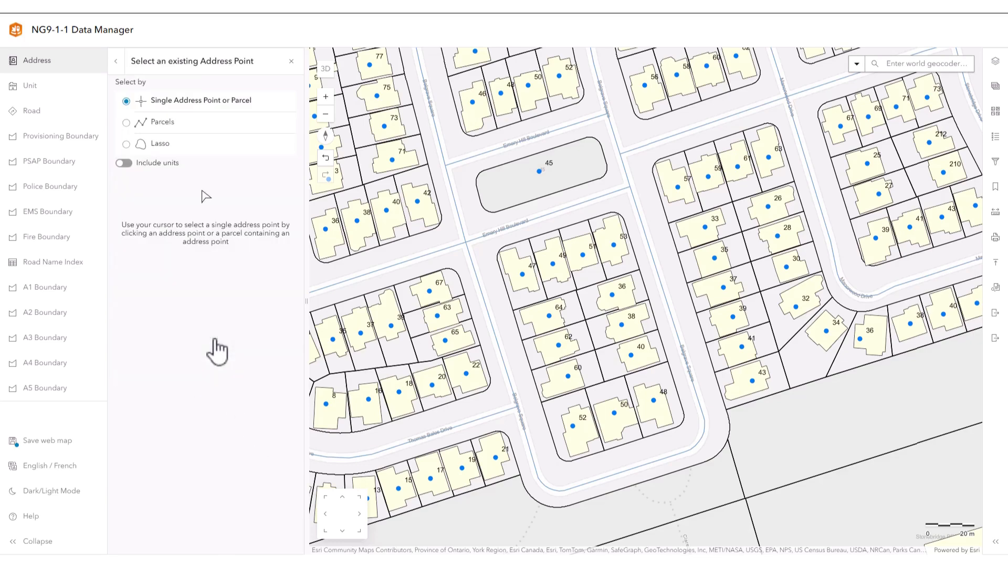
pyautogui.click(134, 123)
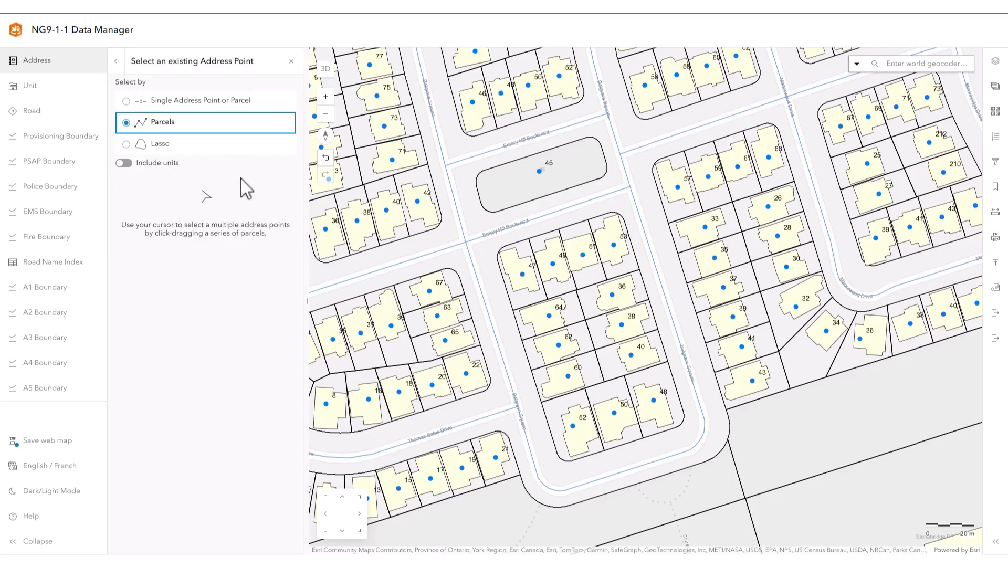
pyautogui.moveTo(517, 278); pyautogui.dragTo(611, 307)
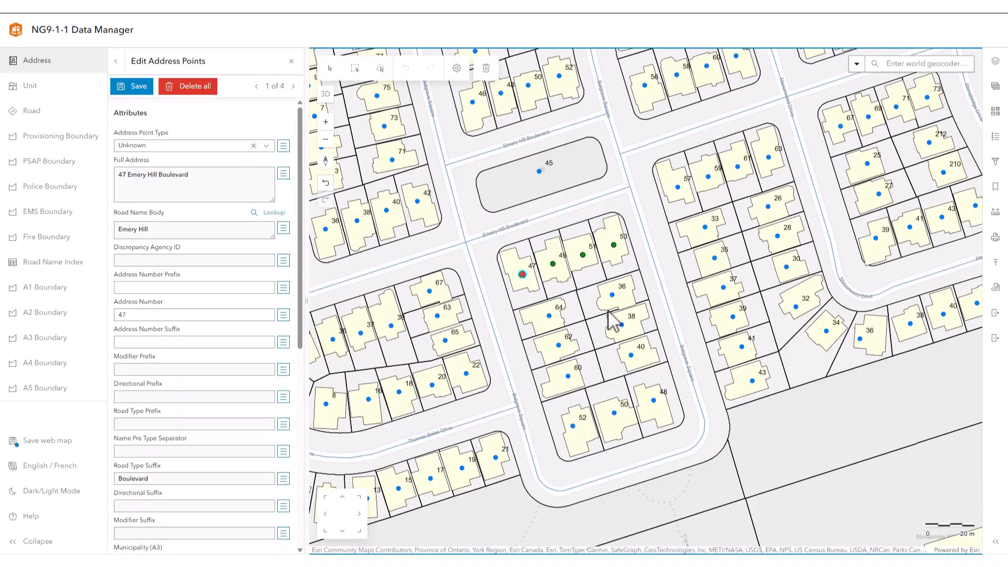
# Lasso the selected Emery Hill Boulevard points, shift them together north towards the road, and save the edit
pyautogui.click(406, 100)
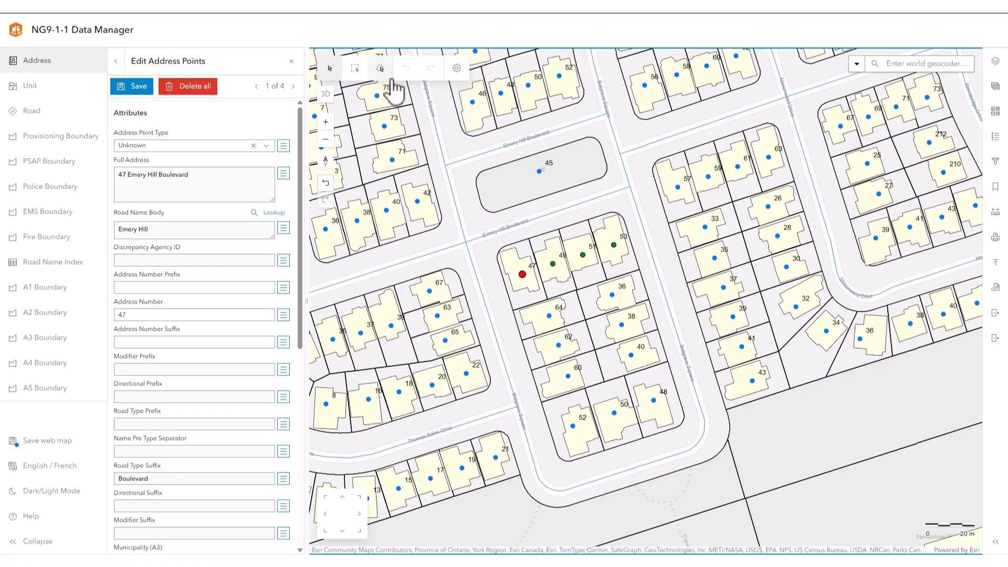
pyautogui.click(380, 69)
pyautogui.moveTo(479, 250)
pyautogui.mouseDown()
pyautogui.moveTo(583, 220)
pyautogui.moveTo(621, 273)
pyautogui.moveTo(507, 299)
pyautogui.mouseUp()
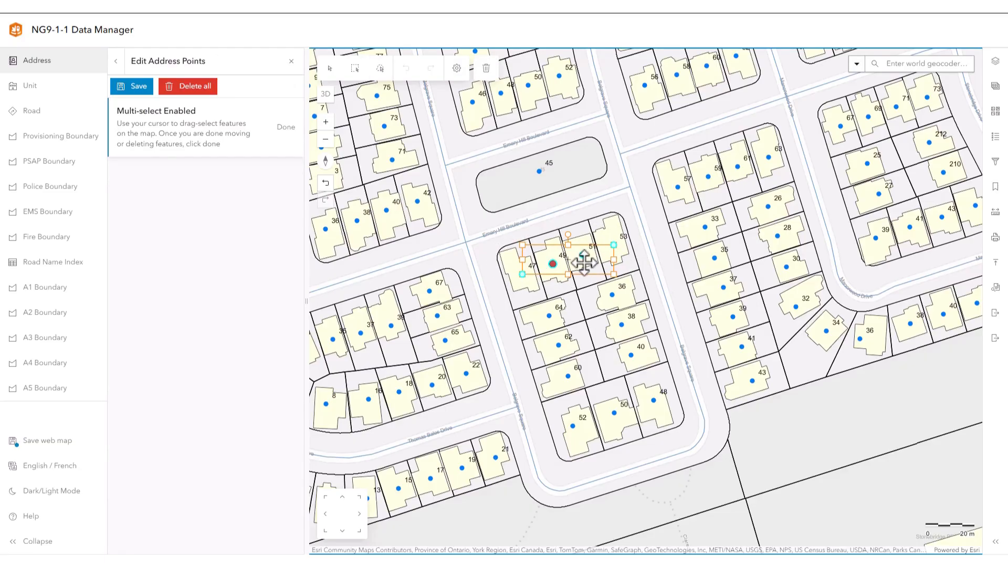
pyautogui.moveTo(584, 263); pyautogui.dragTo(577, 236)
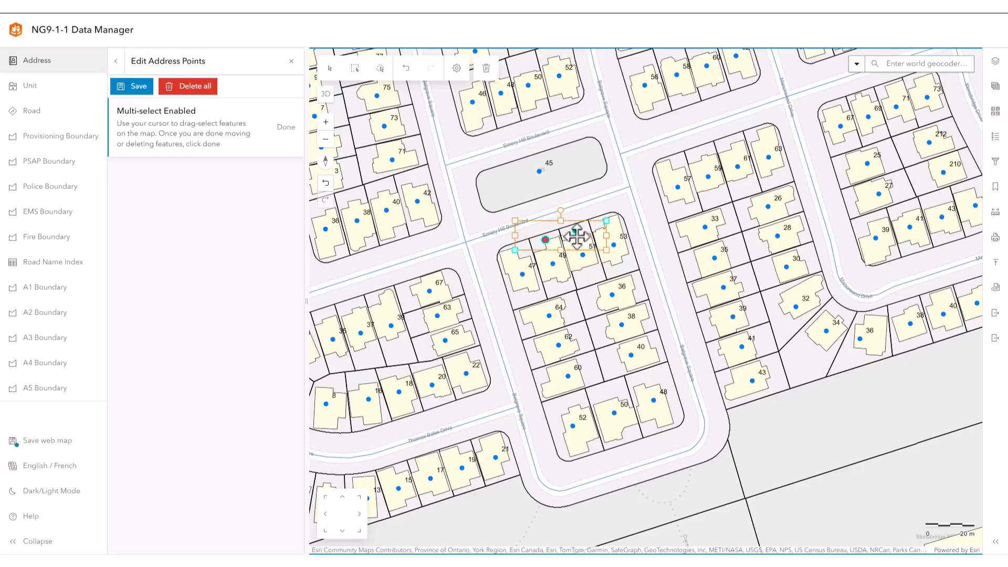
pyautogui.click(151, 88)
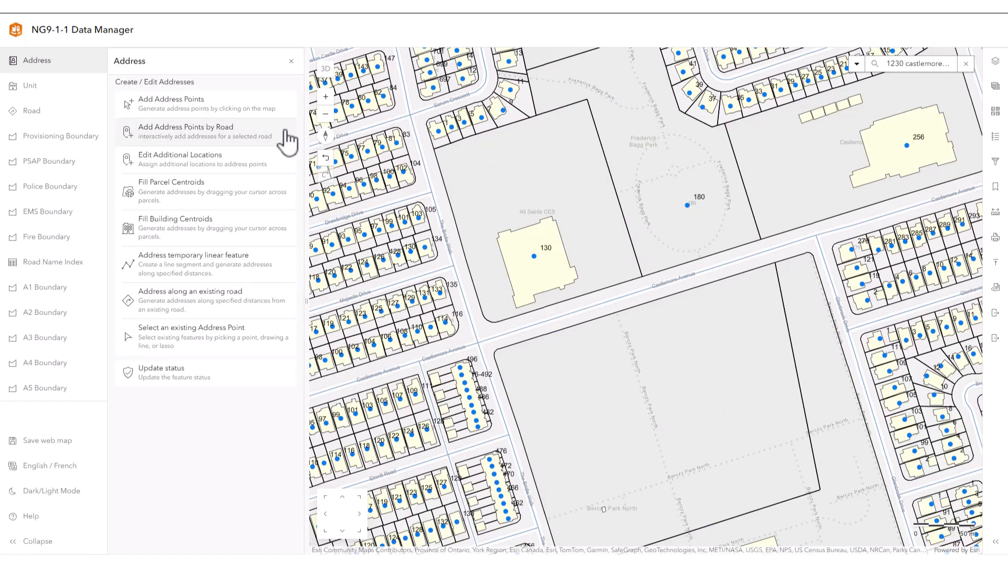
# Start adding address points by road on Castlemore Avenue, with current address number 9999 and snapping set to Driveway Entrance
pyautogui.click(286, 137)
pyautogui.click(608, 303)
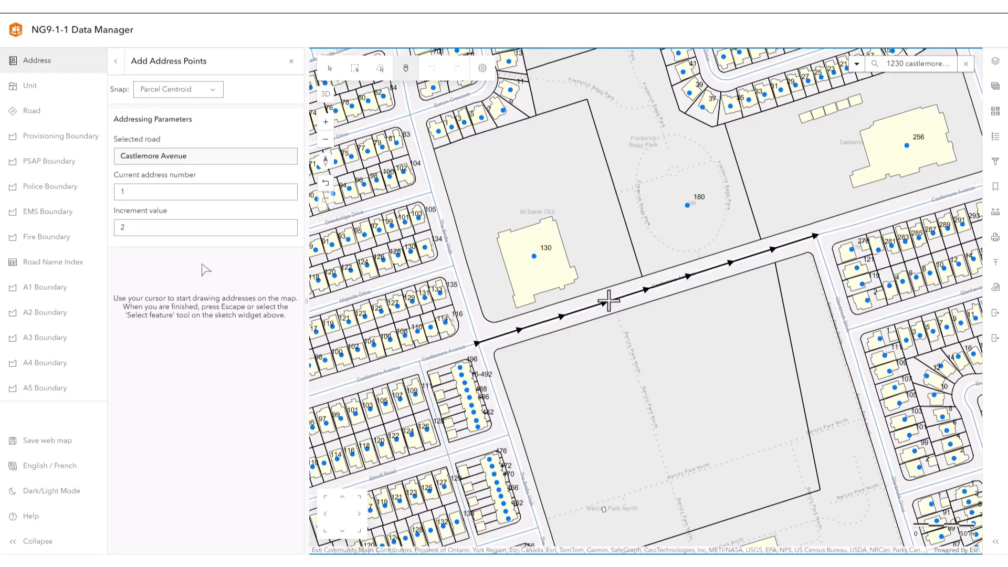
pyautogui.moveTo(136, 193); pyautogui.dragTo(119, 191)
pyautogui.press('BackSpace')
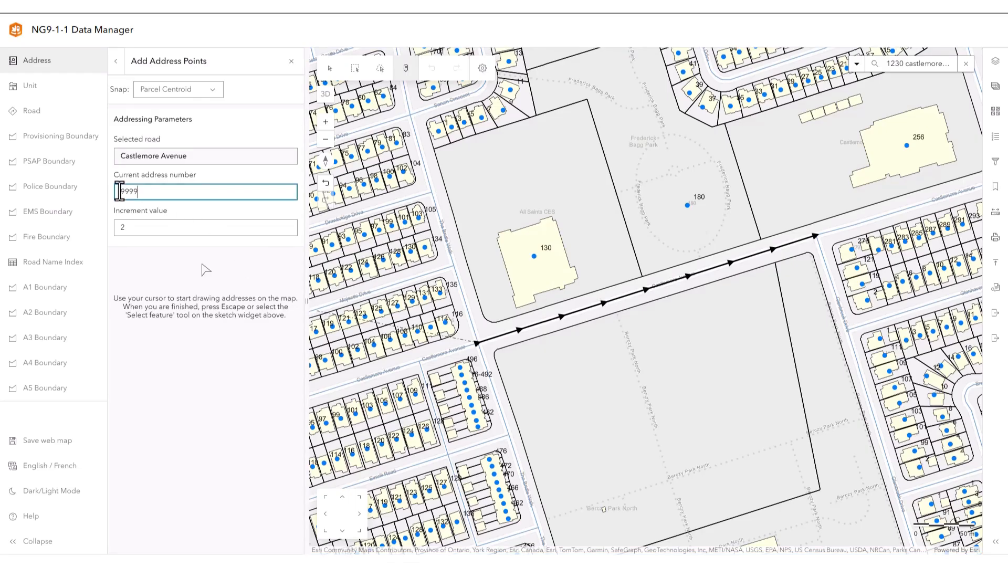
pyautogui.click(192, 90)
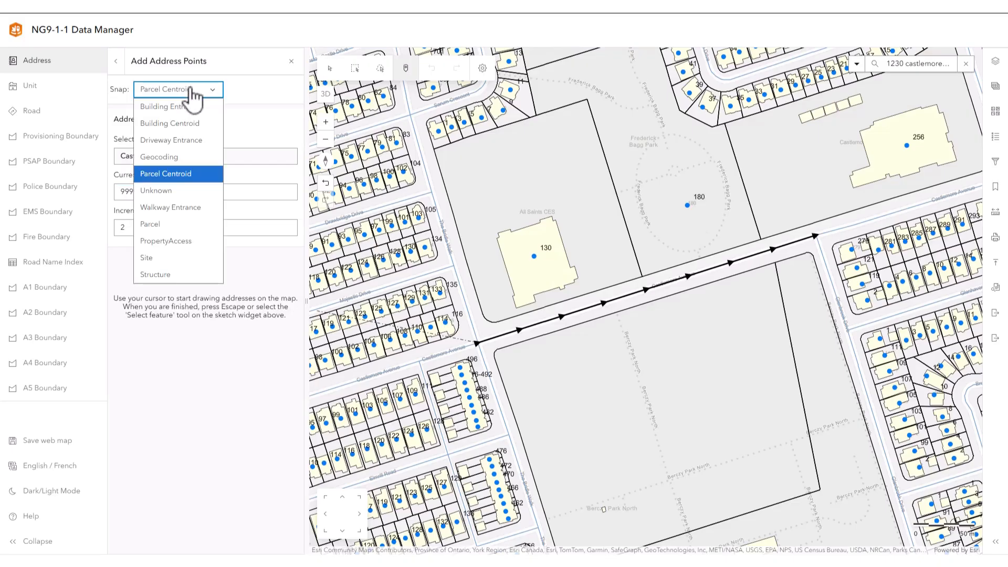
pyautogui.click(186, 141)
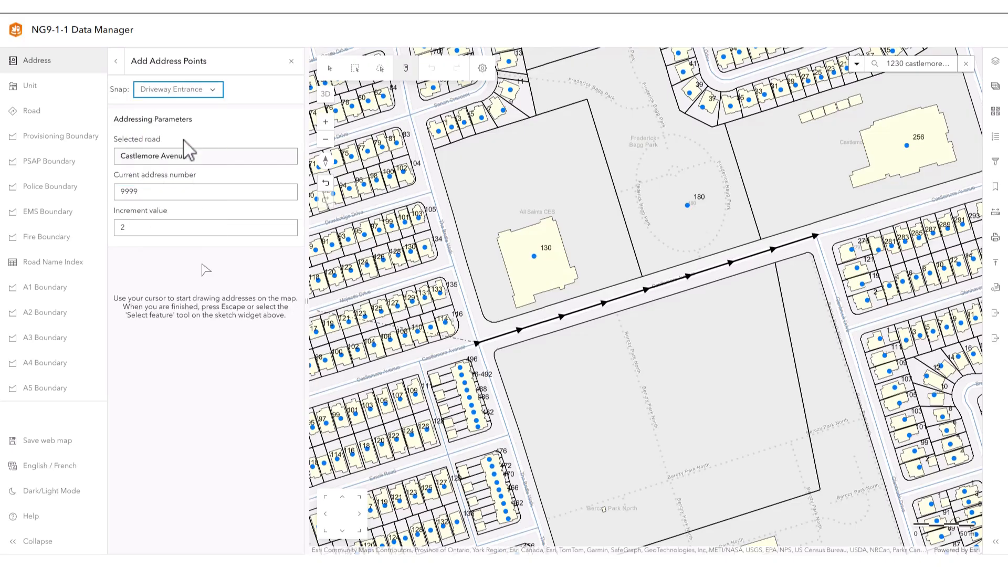
# Place four address points, 9999 to 10005, along the south side of Castlemore Avenue and save them
pyautogui.click(524, 341)
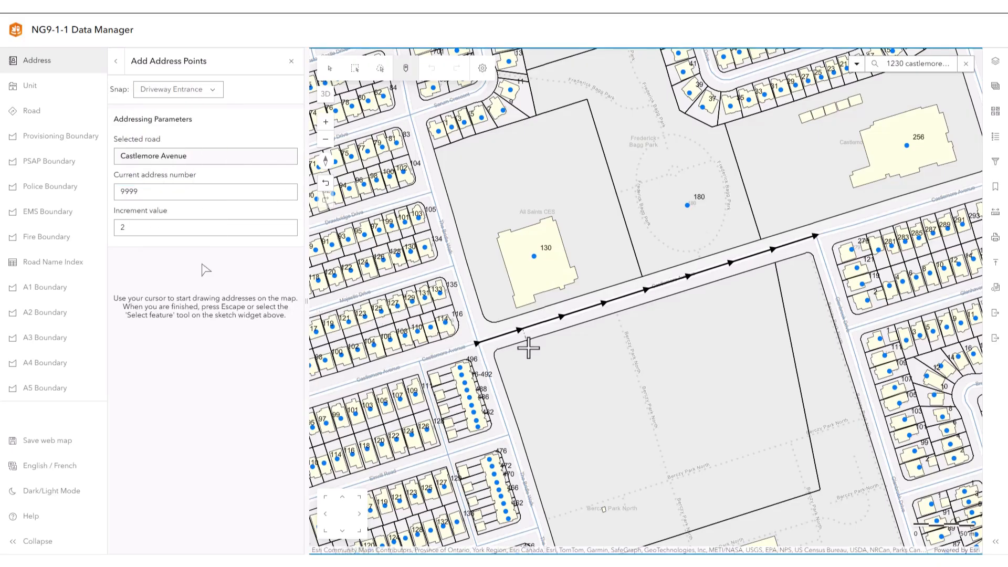
pyautogui.click(611, 323)
pyautogui.click(675, 302)
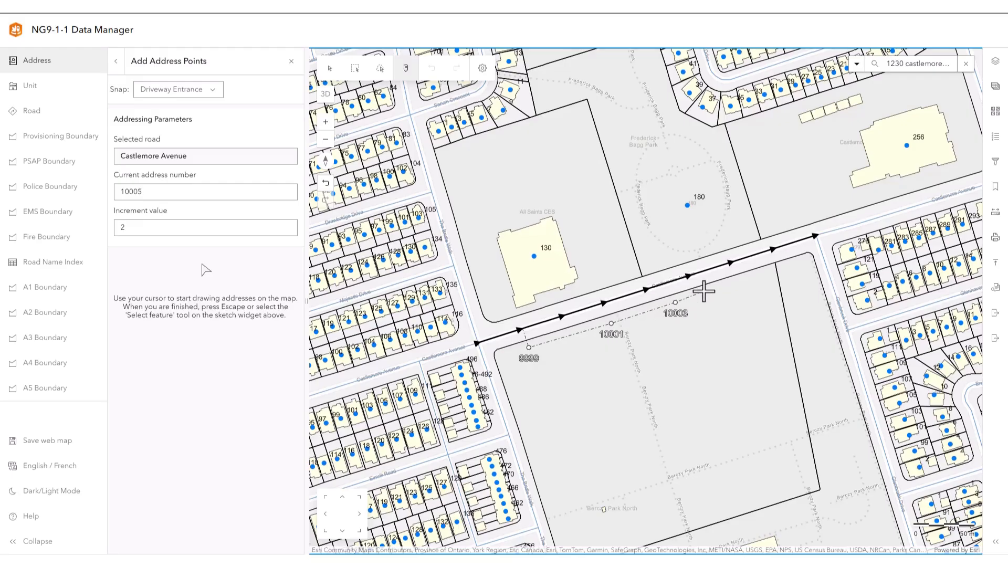
pyautogui.click(736, 287)
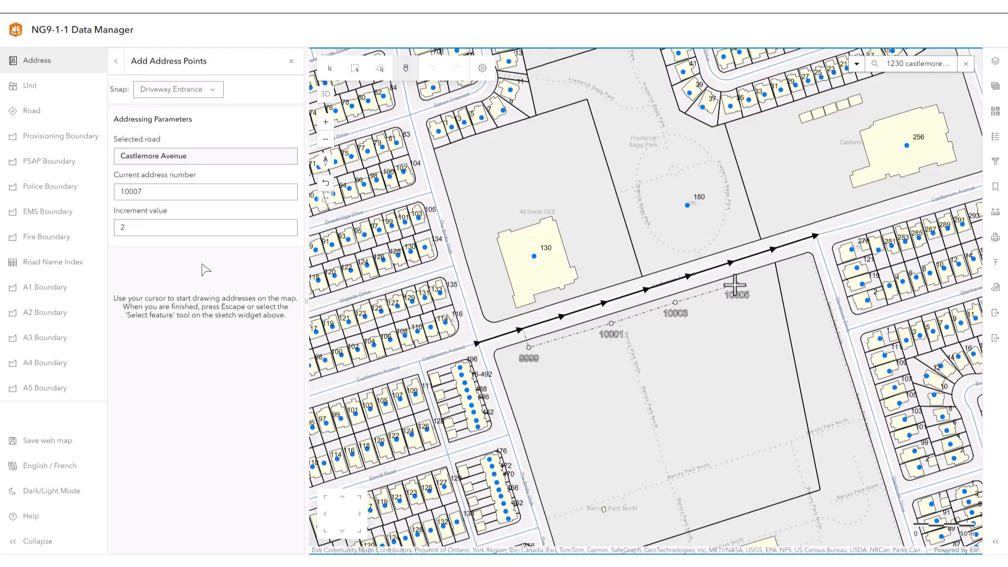
pyautogui.press('Escape')
pyautogui.click(138, 85)
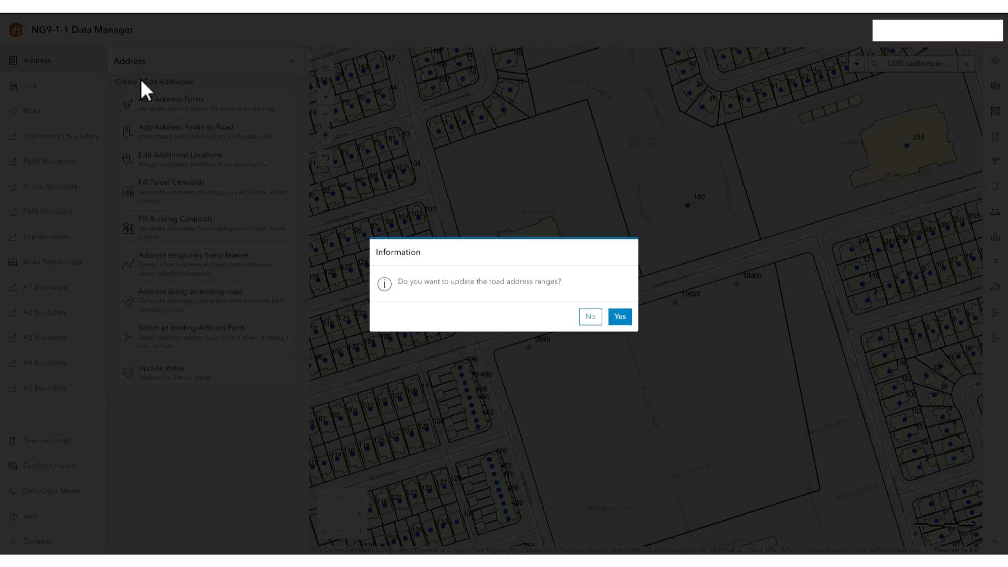
# Update Castlemore Avenue's road address ranges from the new points with the 30 m search buffer and save
pyautogui.click(619, 315)
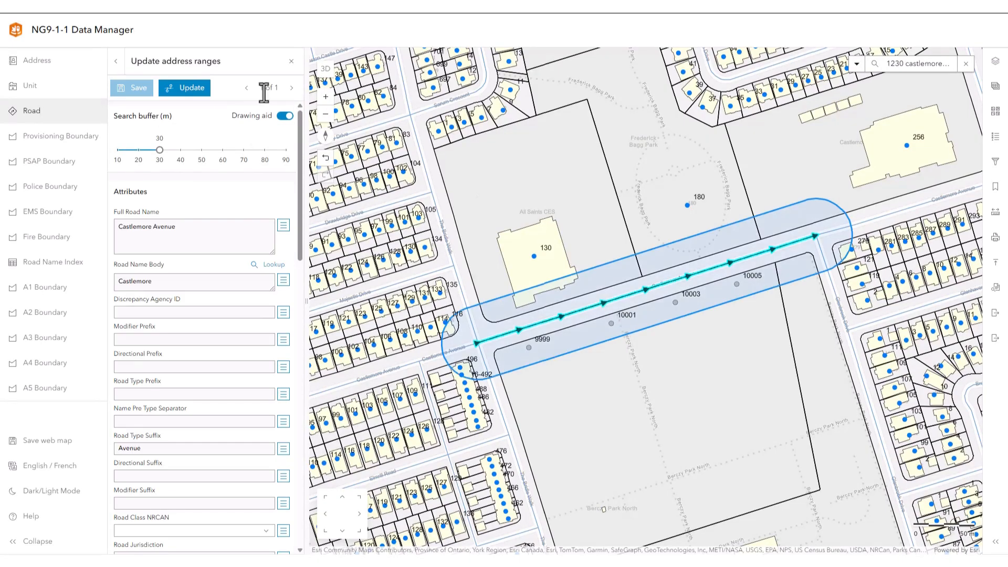
pyautogui.click(183, 92)
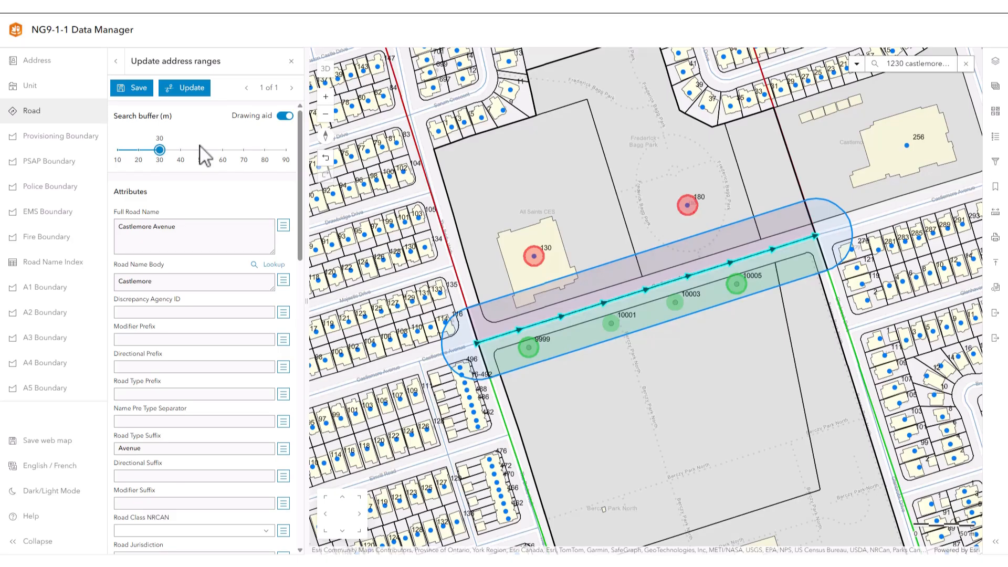
pyautogui.click(134, 88)
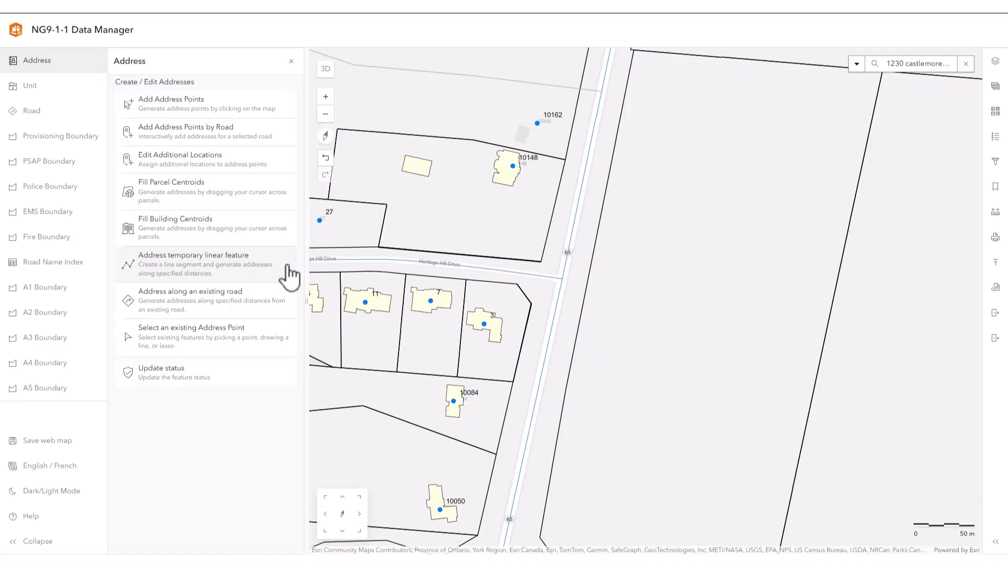
# Draw a four-vertex temporary linear feature for addressing, running east from the Heritage Hill Drive junction into the large parcel and bending northeast
pyautogui.click(289, 277)
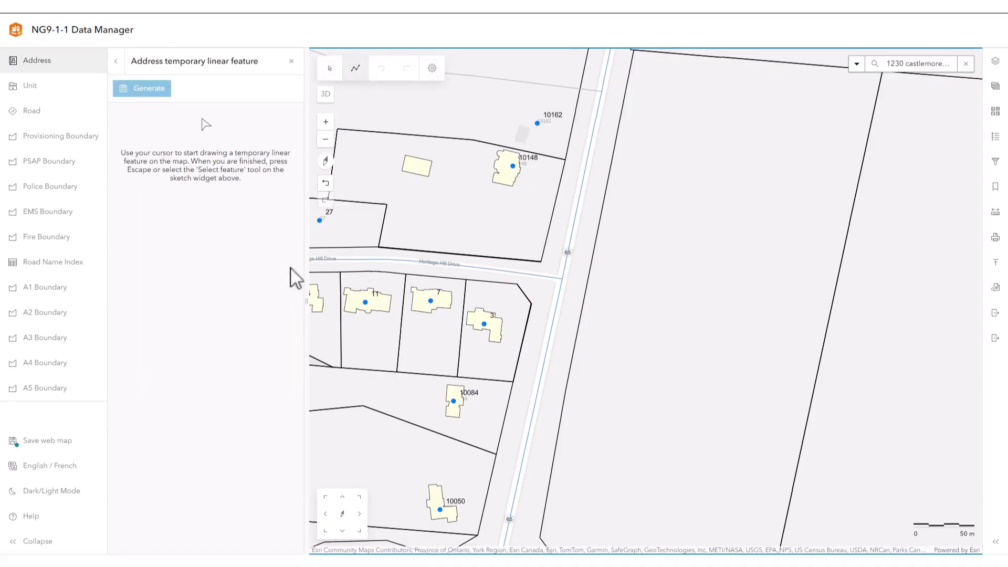
pyautogui.click(561, 278)
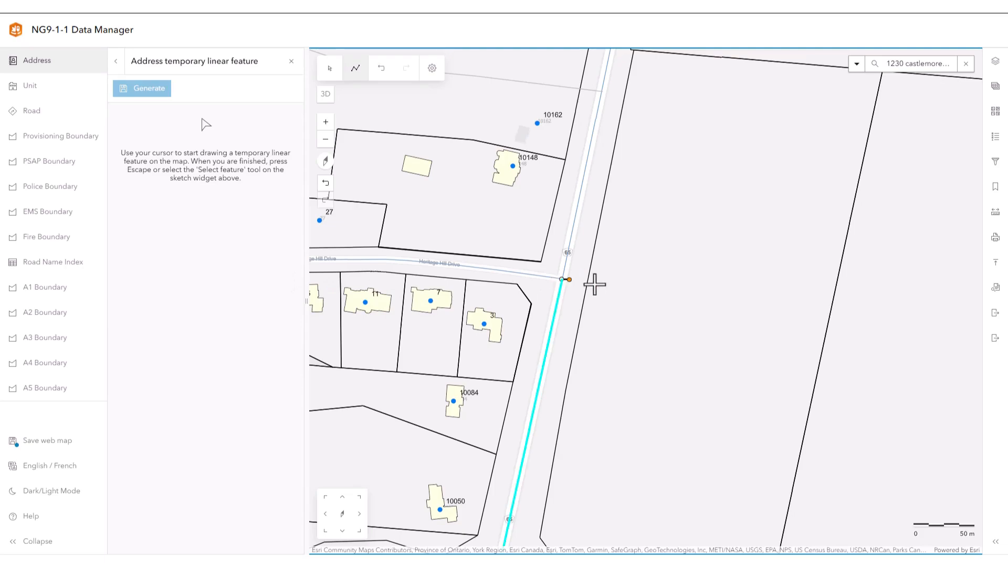
pyautogui.click(657, 293)
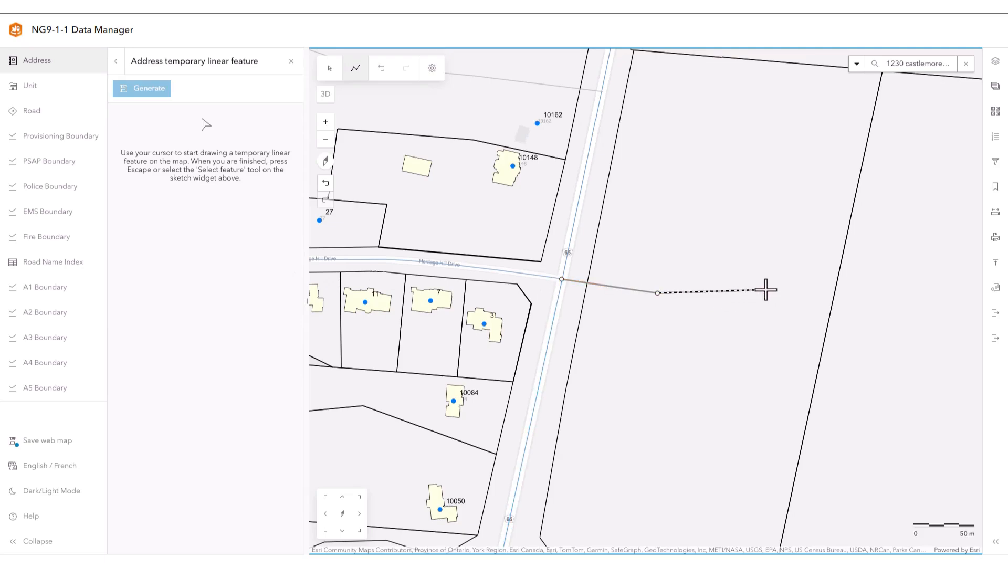
pyautogui.click(769, 288)
pyautogui.doubleClick(797, 249)
# Set the distances from the road to 25 m centreline, 10 m start and 15 m end, with an address count of 9
pyautogui.click(164, 138)
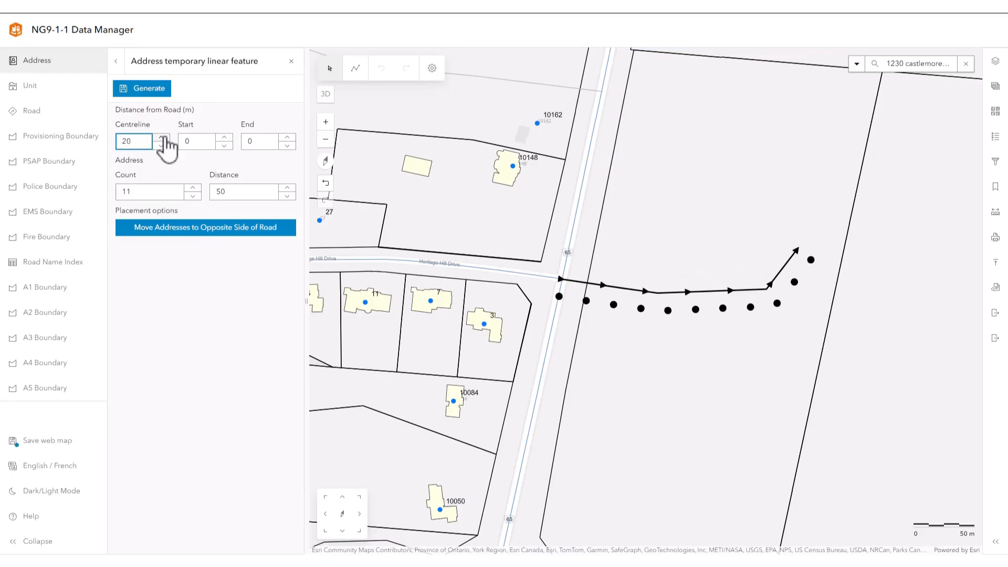
pyautogui.click(163, 138)
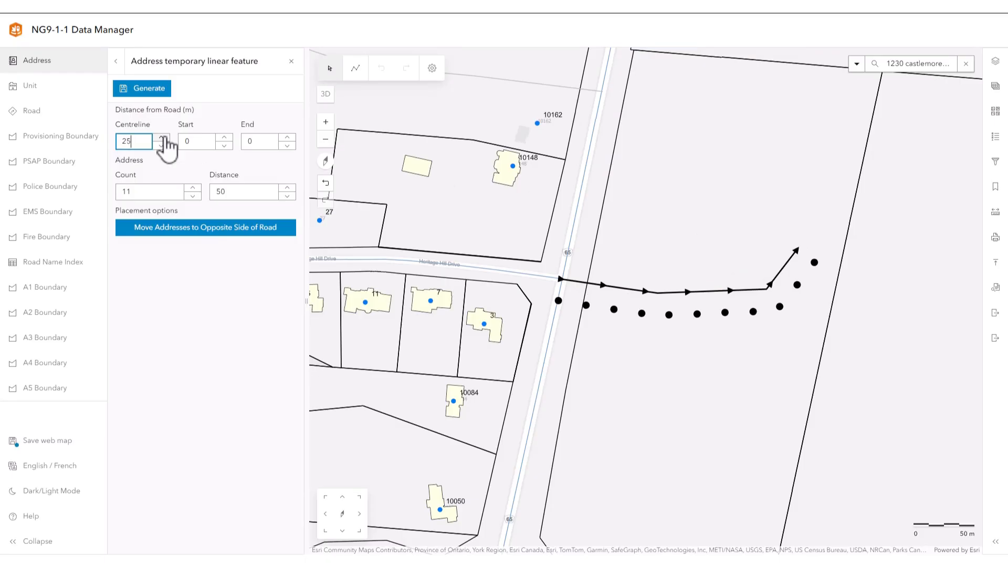
pyautogui.click(224, 138)
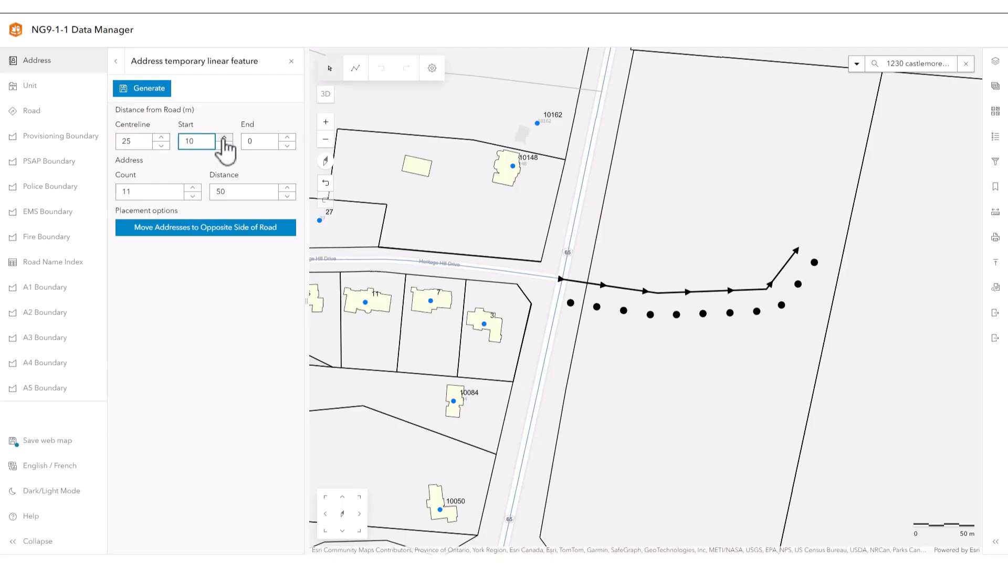
pyautogui.click(288, 137)
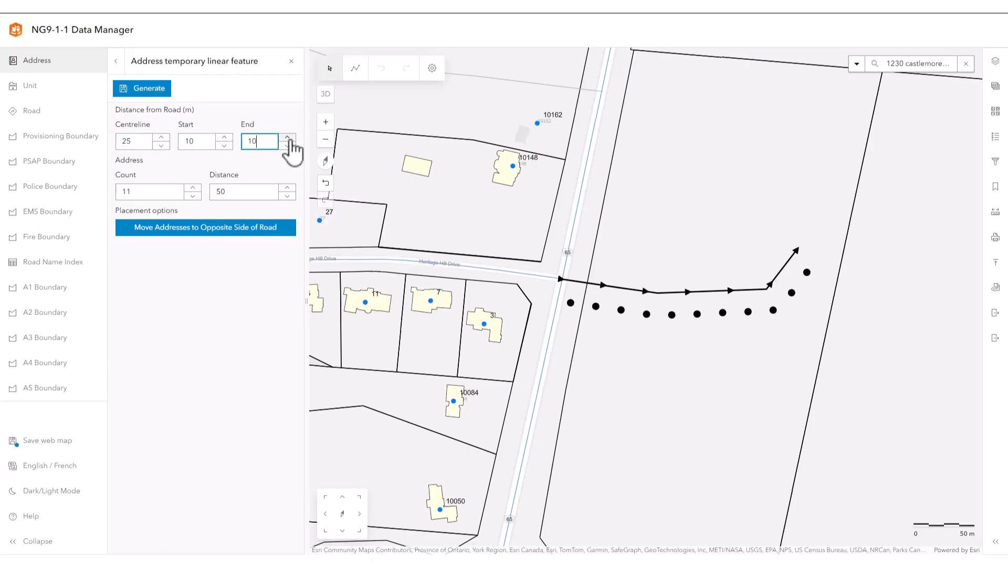
pyautogui.click(288, 138)
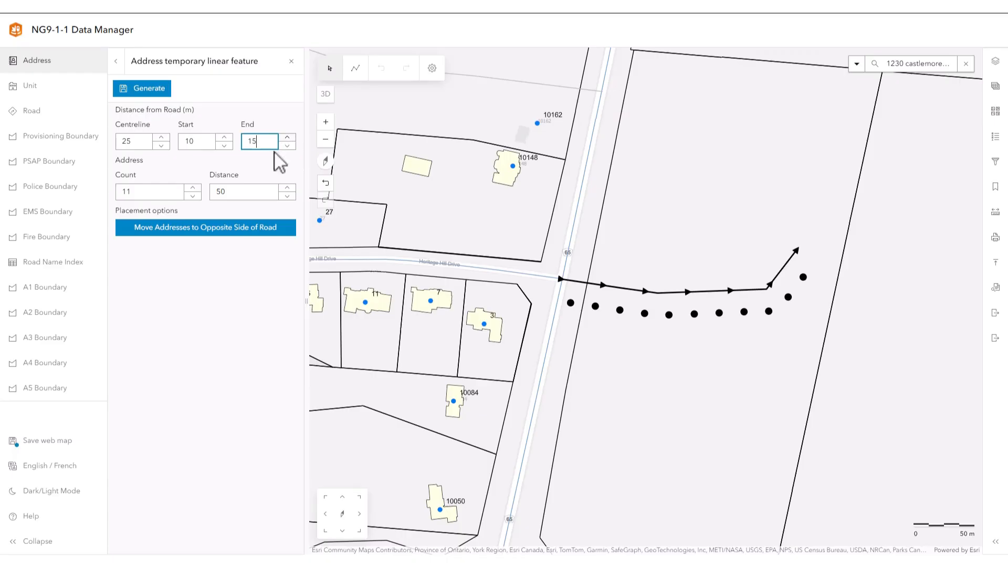
pyautogui.click(193, 196)
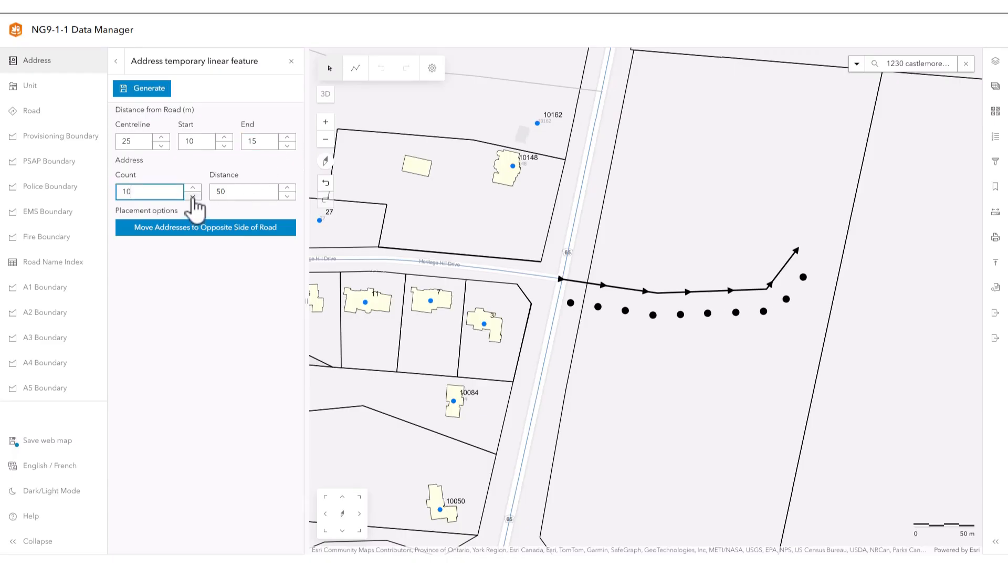
pyautogui.click(193, 196)
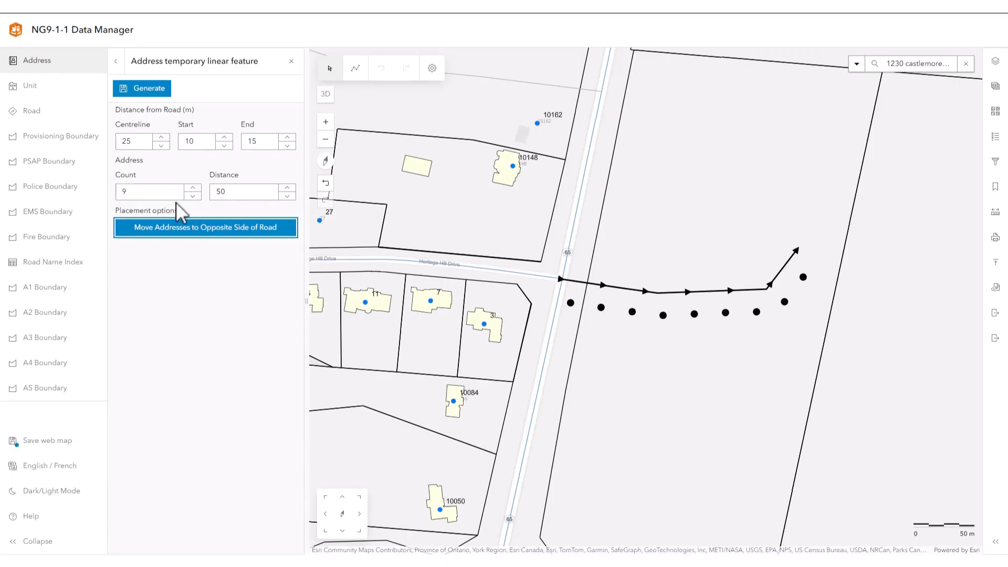
# Move the addresses to the opposite side of the temporary line, then generate and save the address points
pyautogui.click(190, 229)
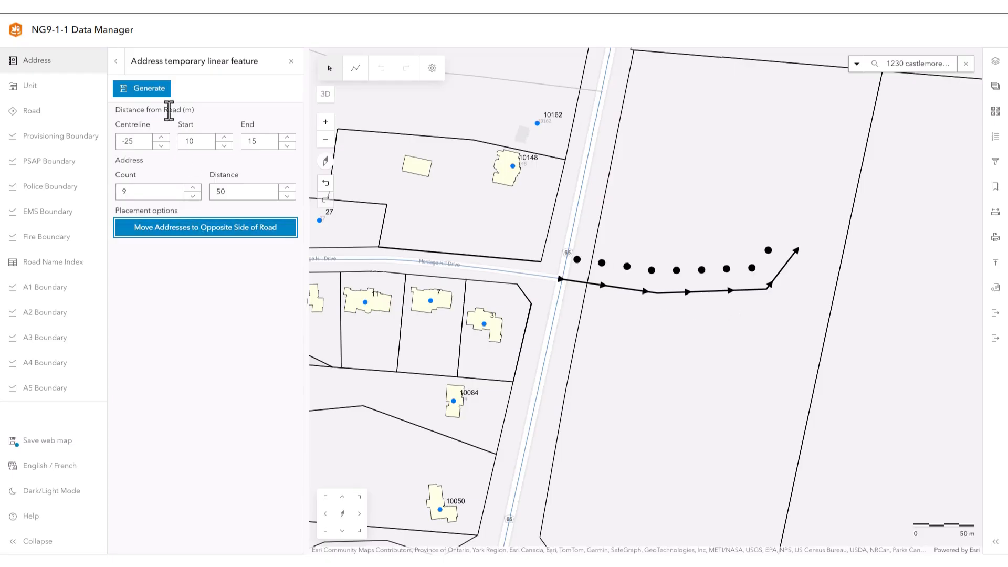
pyautogui.click(160, 90)
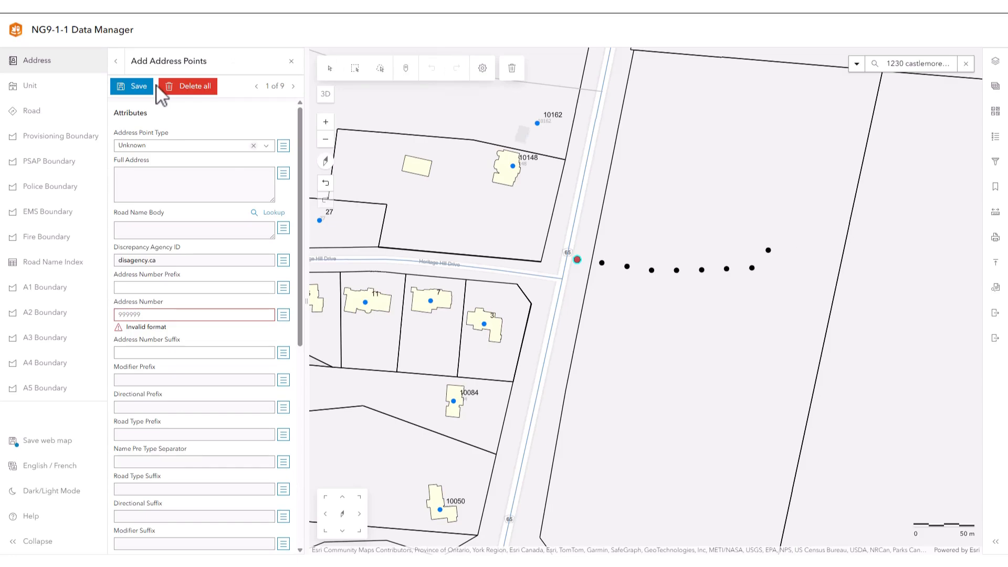
pyautogui.click(135, 87)
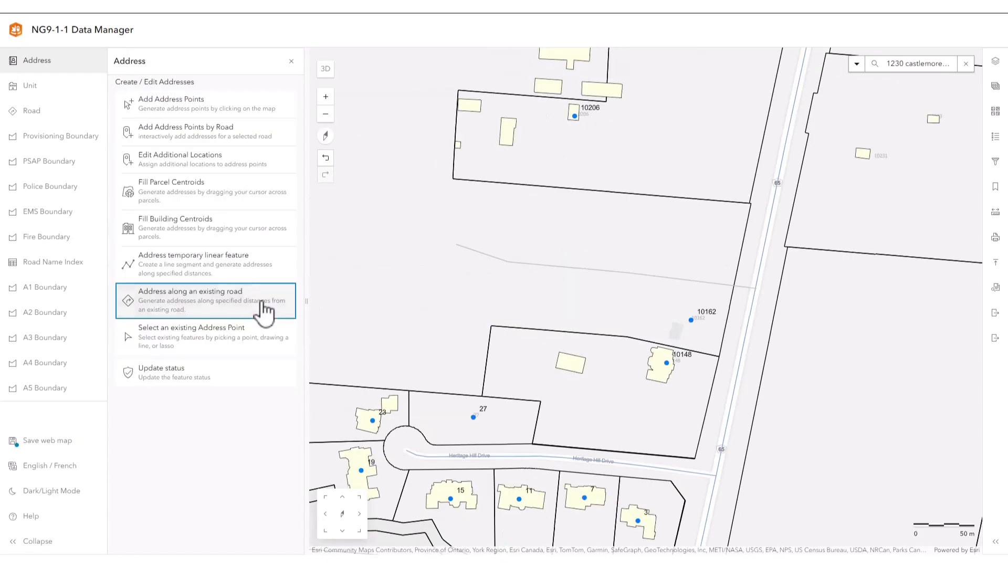
# Start addressing along an existing road and select the unnamed side road just north of address 10162
pyautogui.click(267, 309)
pyautogui.click(558, 269)
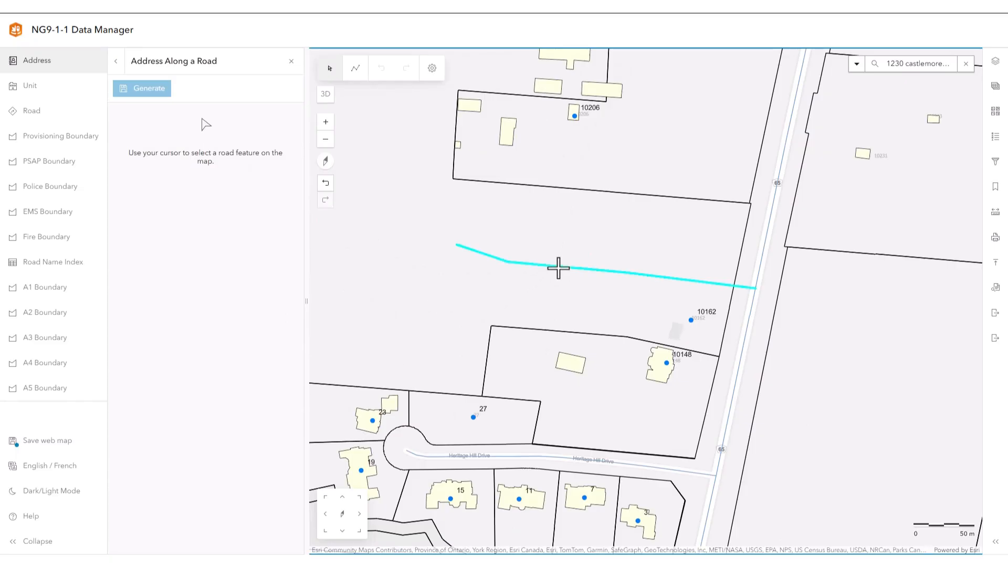